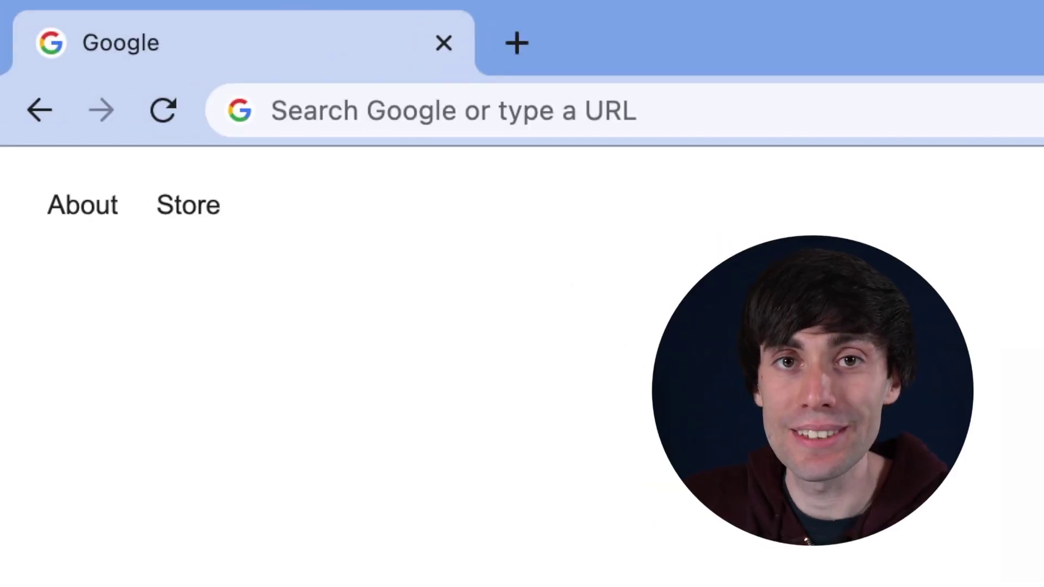
Step: Go to veed.io in Chrome's address bar
click(543, 110)
text(veed.io)
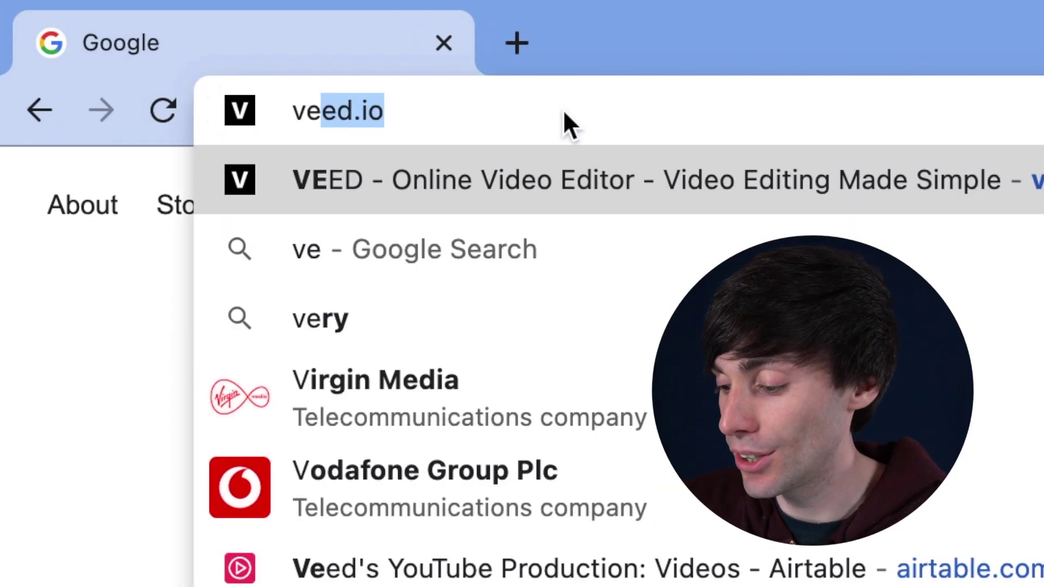
key(Return)
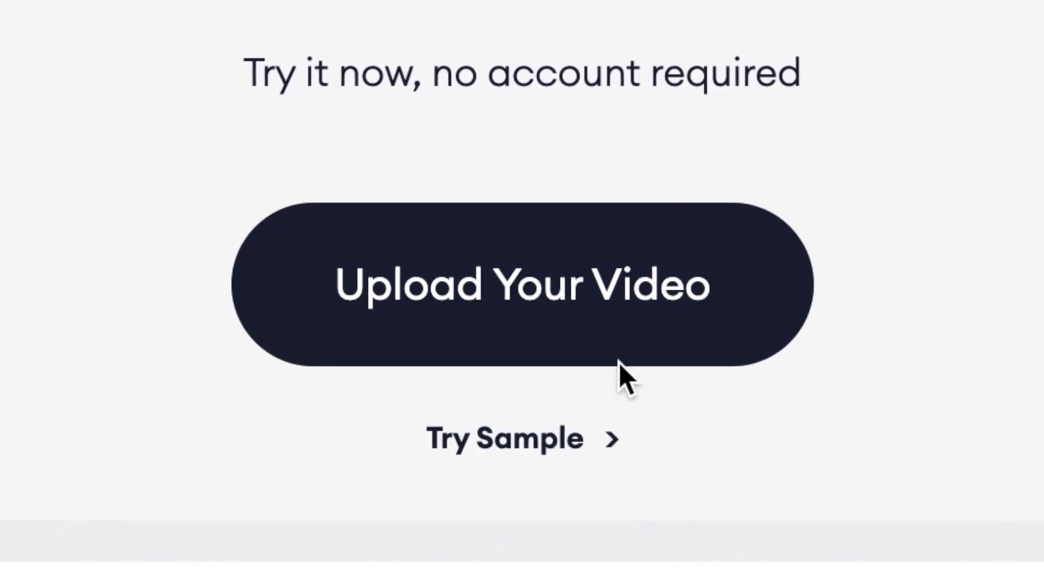
Step: Upload my-video-clip.mov from the computer into the VEED editor
click(544, 251)
click(534, 272)
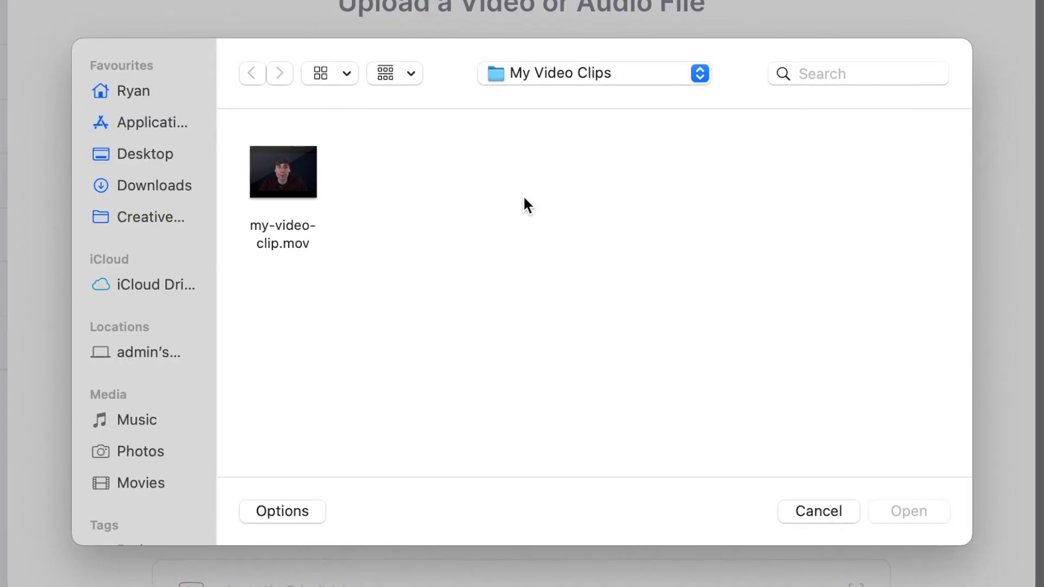
click(302, 179)
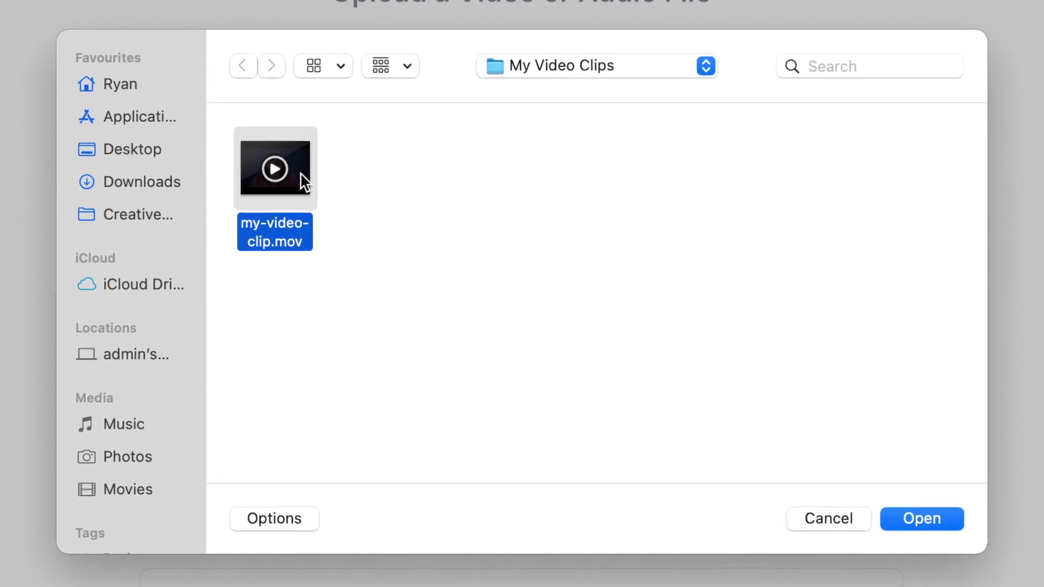
click(914, 516)
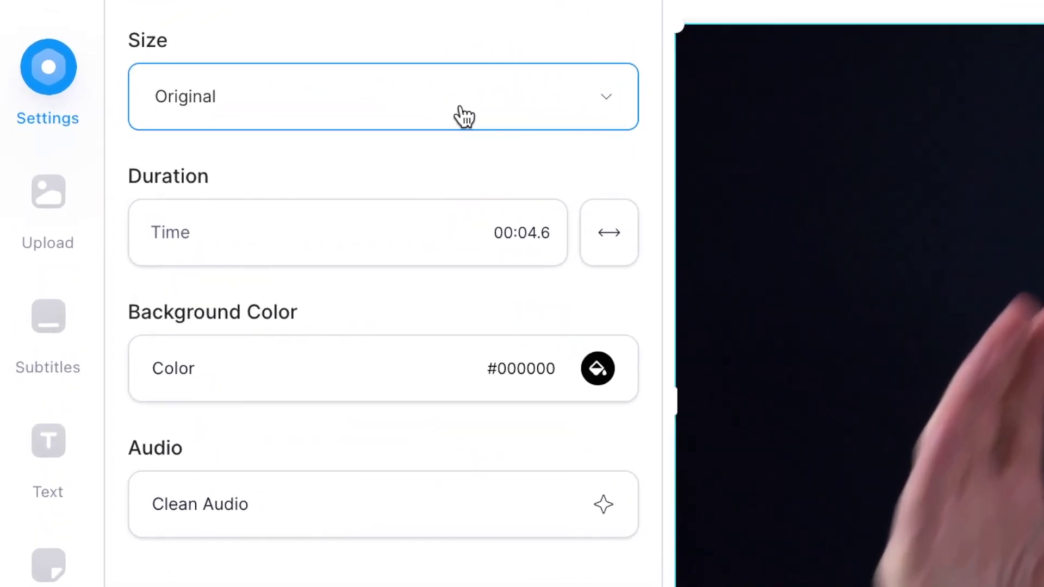
Step: Change the project canvas size to Square (1:1) and select the video clip
click(238, 100)
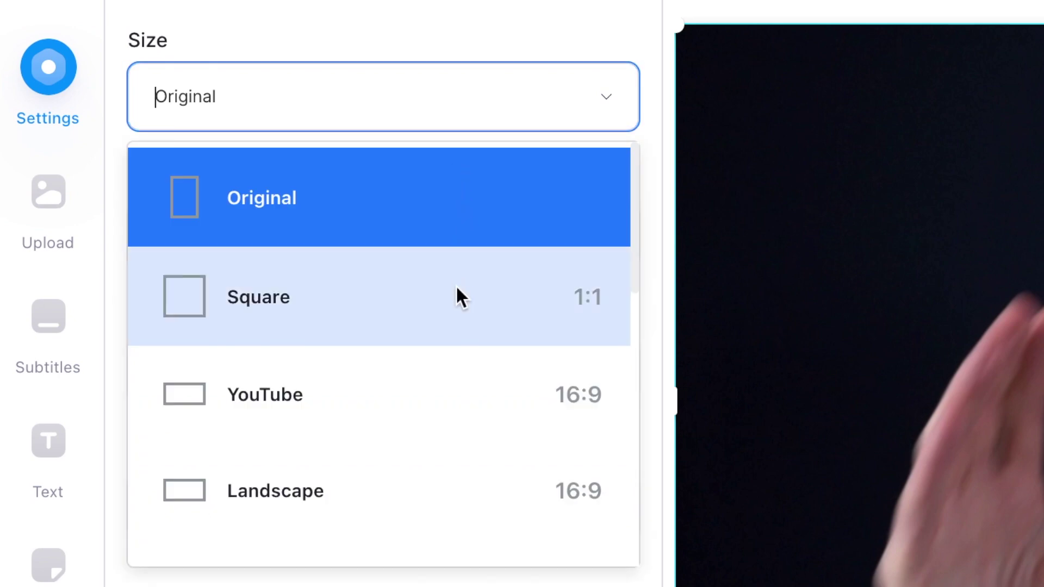
scroll(454, 373, down, 5)
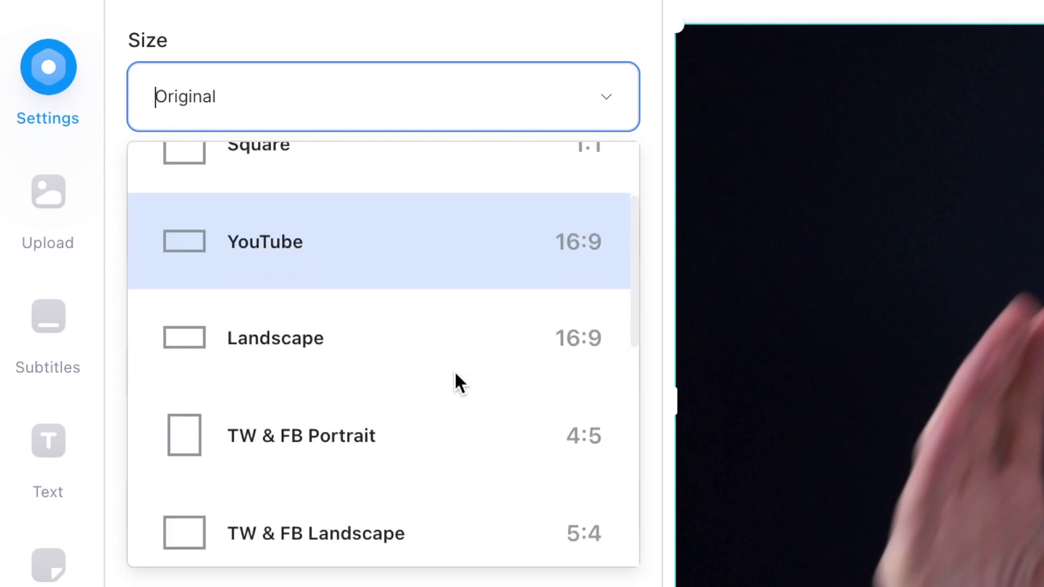
scroll(445, 424, down, 5)
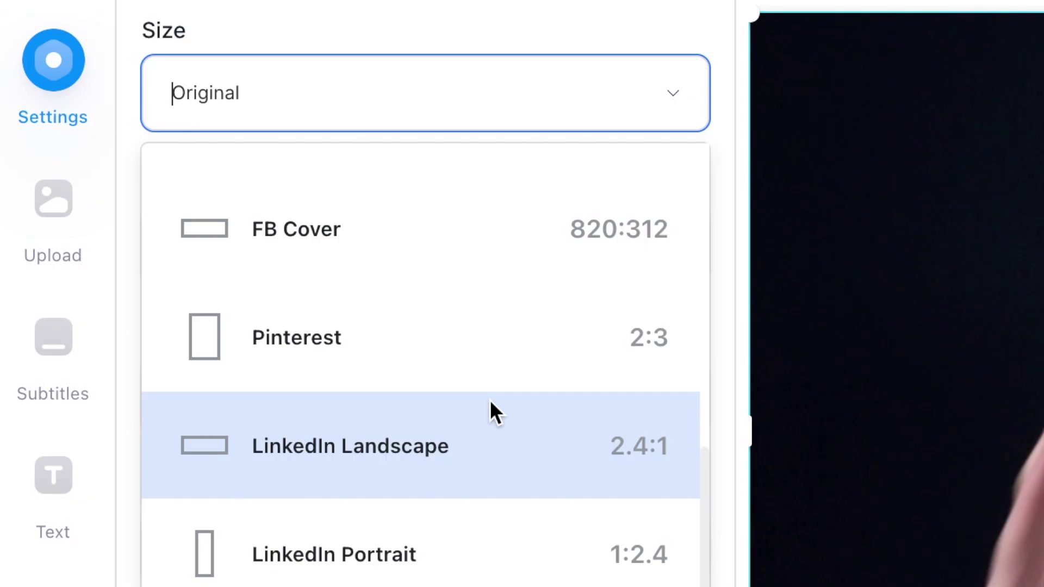
scroll(491, 402, up, 5)
scroll(490, 400, up, 5)
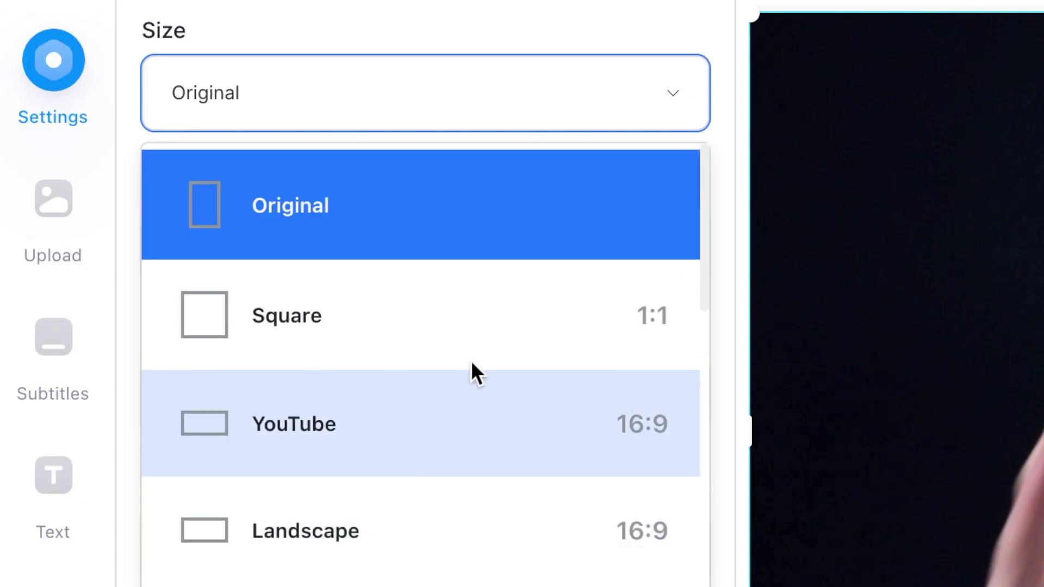
click(460, 322)
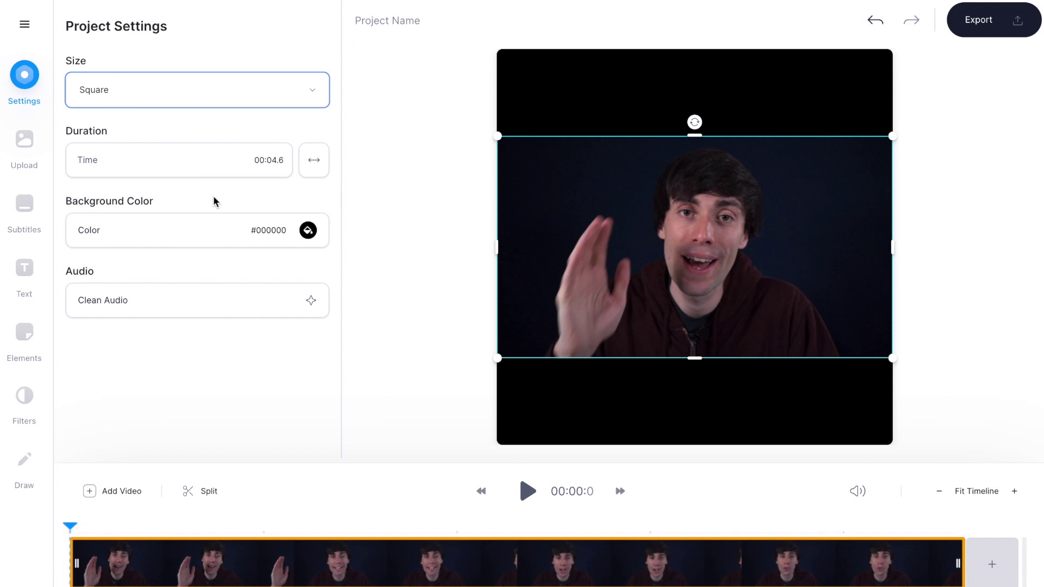
click(454, 321)
Step: Enlarge the video with its corner handles and try Fill the canvas under Transformations
click(530, 283)
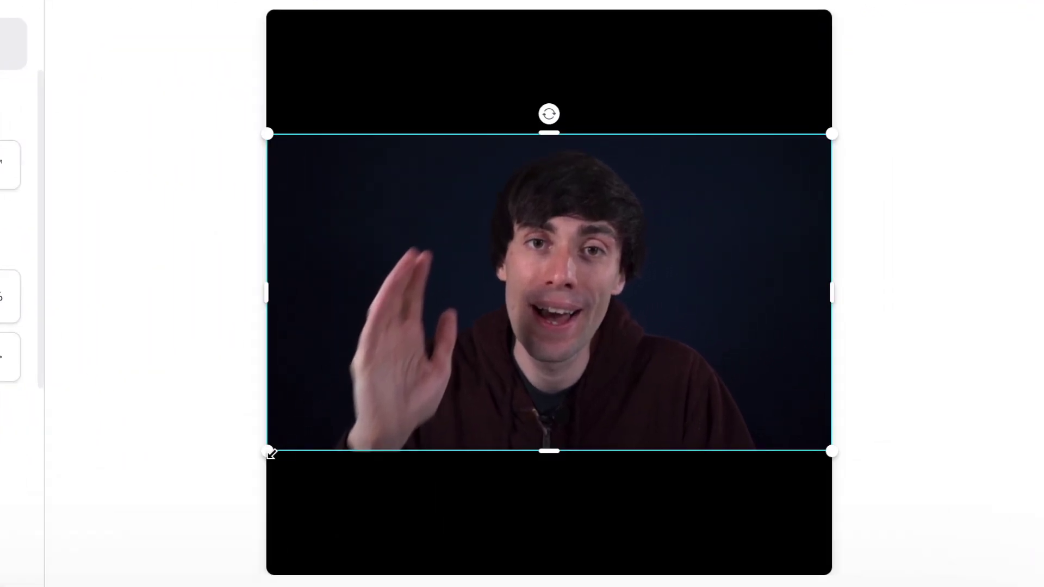
drag(268, 451, 248, 584)
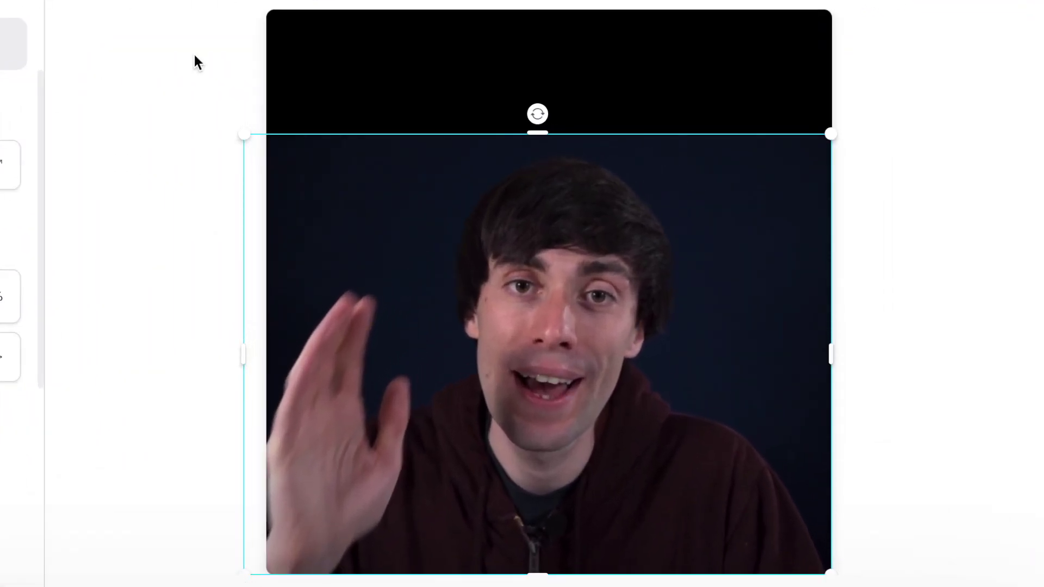
drag(239, 136, 227, 11)
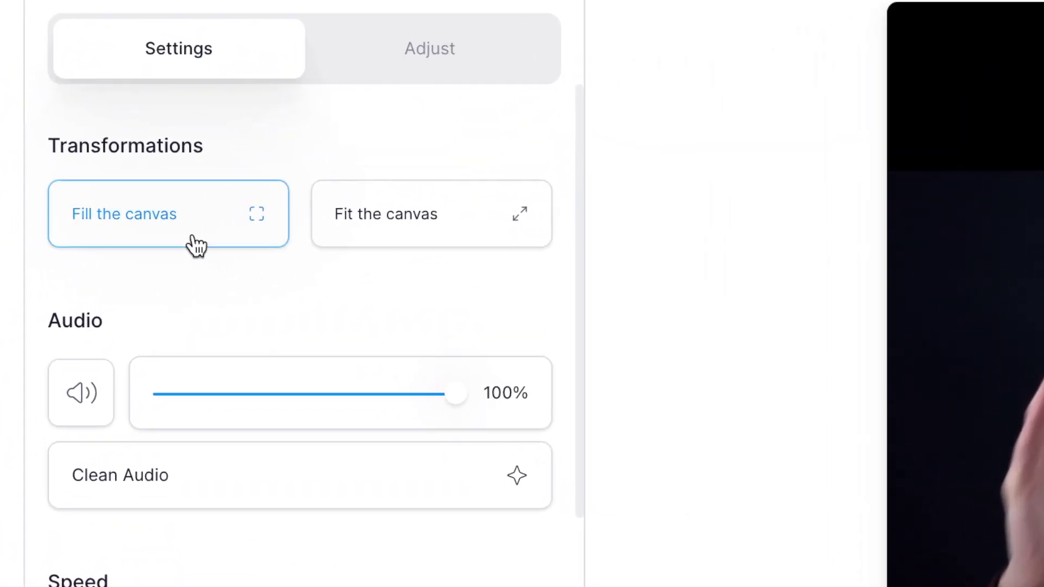
click(178, 232)
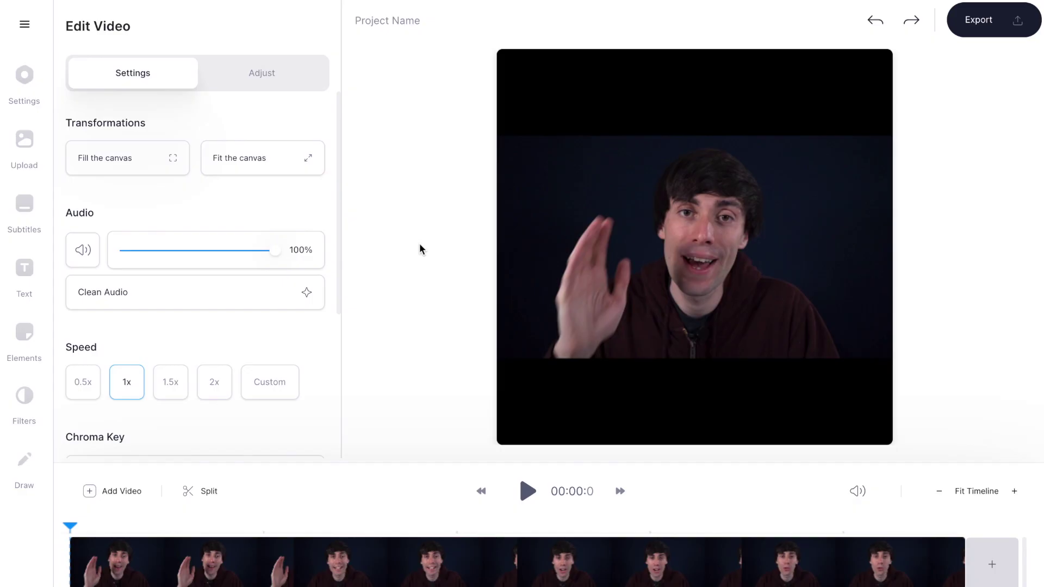
Step: Set the canvas background colour to teal #22CFCE in Settings
click(25, 76)
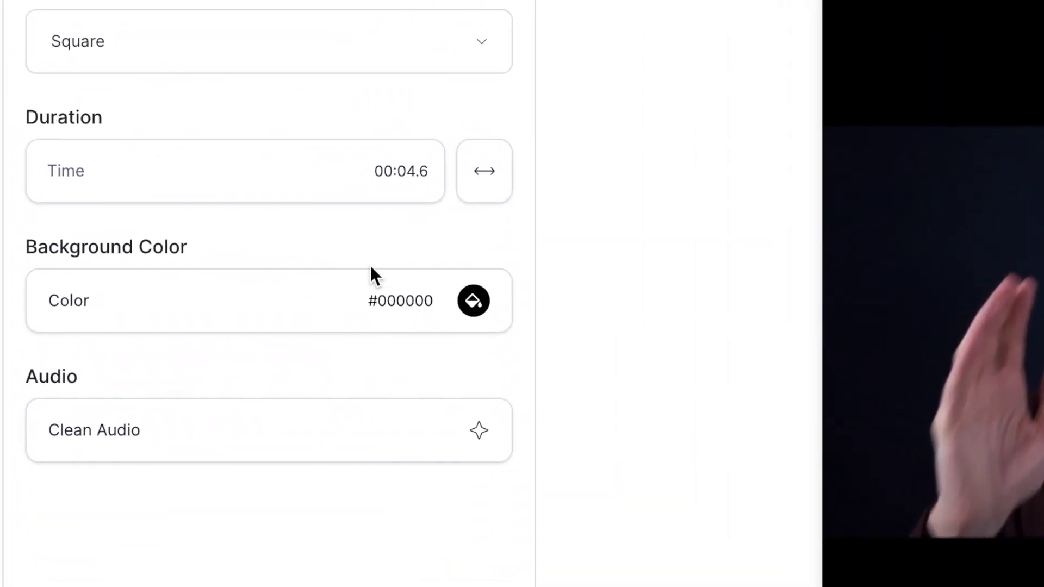
click(472, 303)
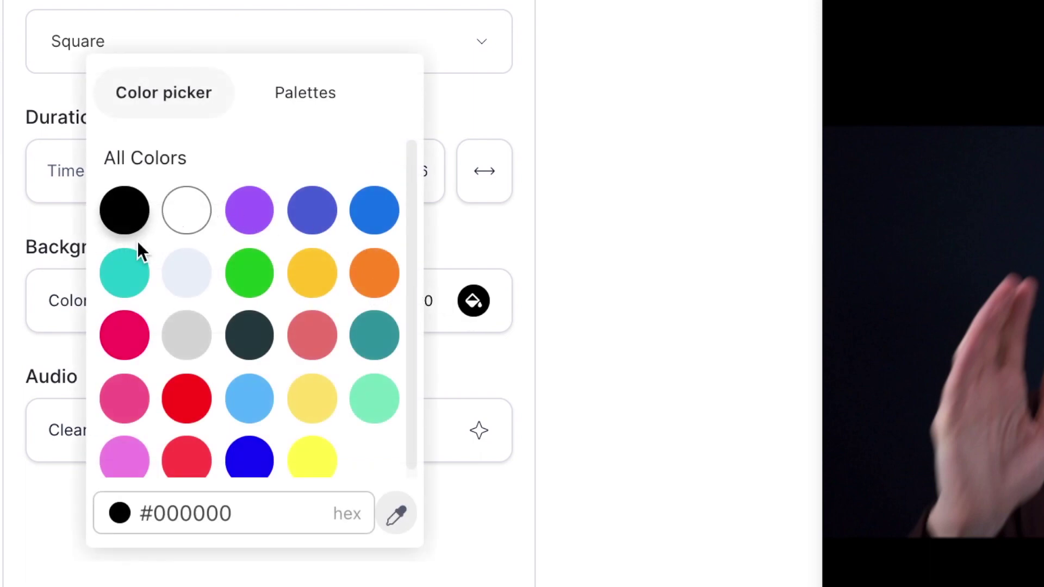
click(132, 279)
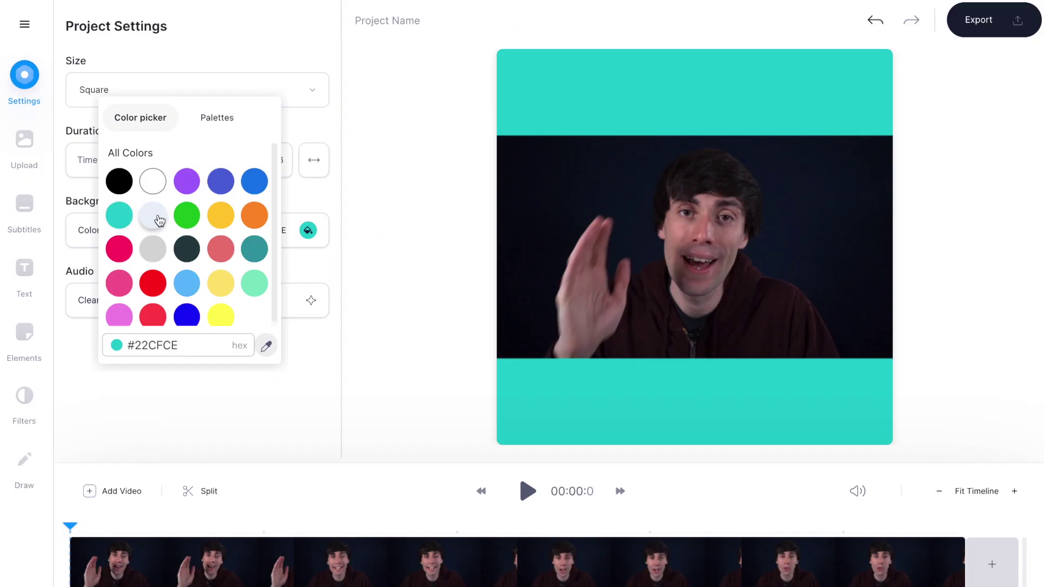
Step: Try the light, green, yellow and orange background swatches
click(155, 218)
click(183, 218)
click(216, 221)
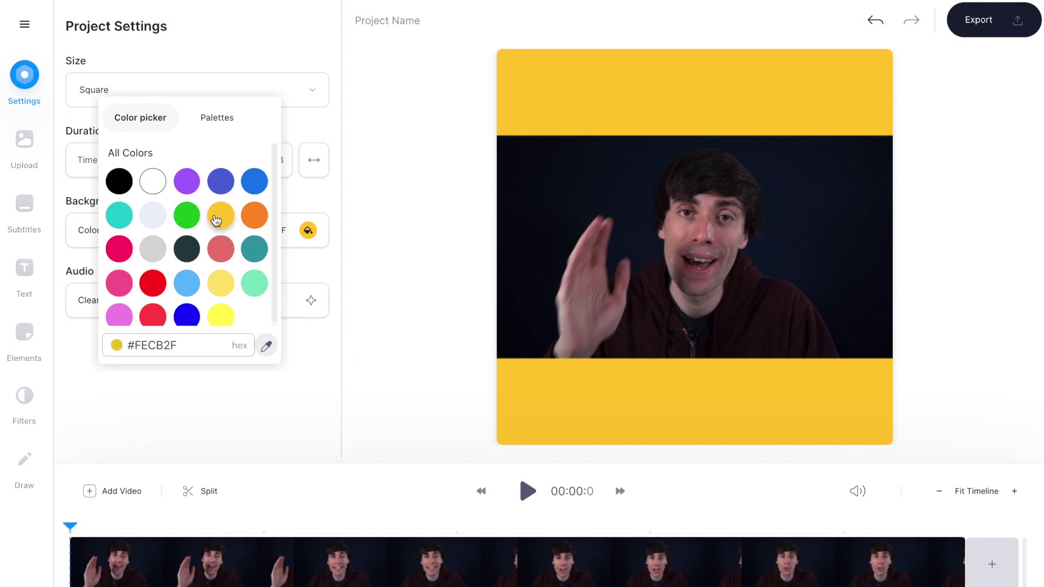
click(254, 216)
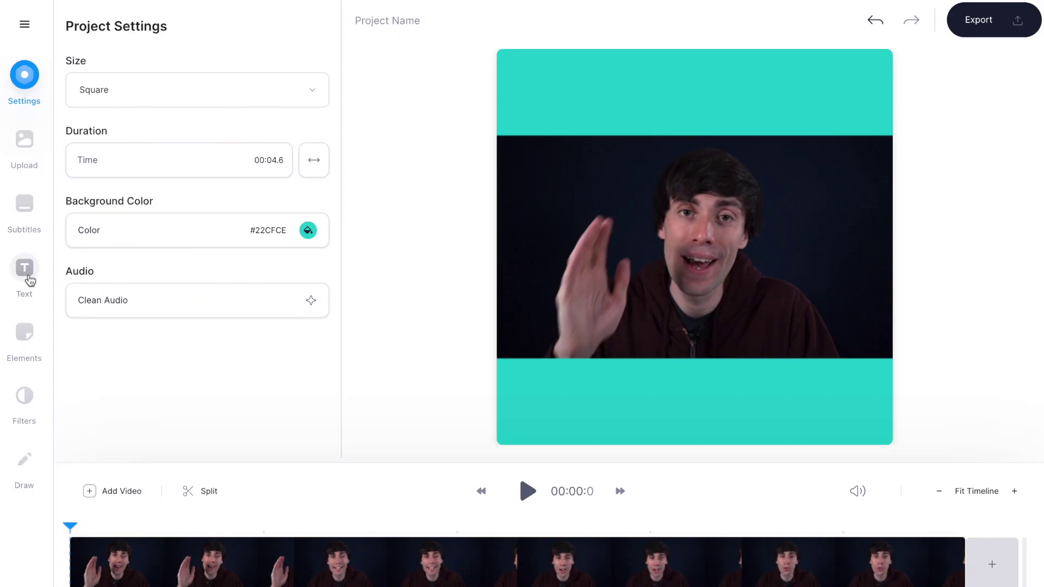
Step: Add a regular text layer and replace its placeholder with 'Add text to video'
click(25, 268)
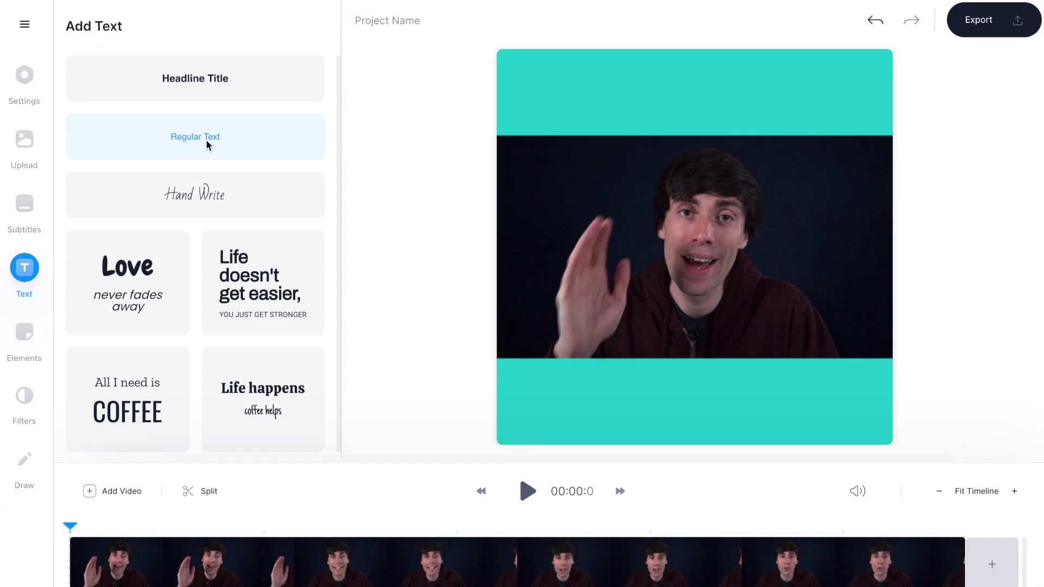
click(354, 294)
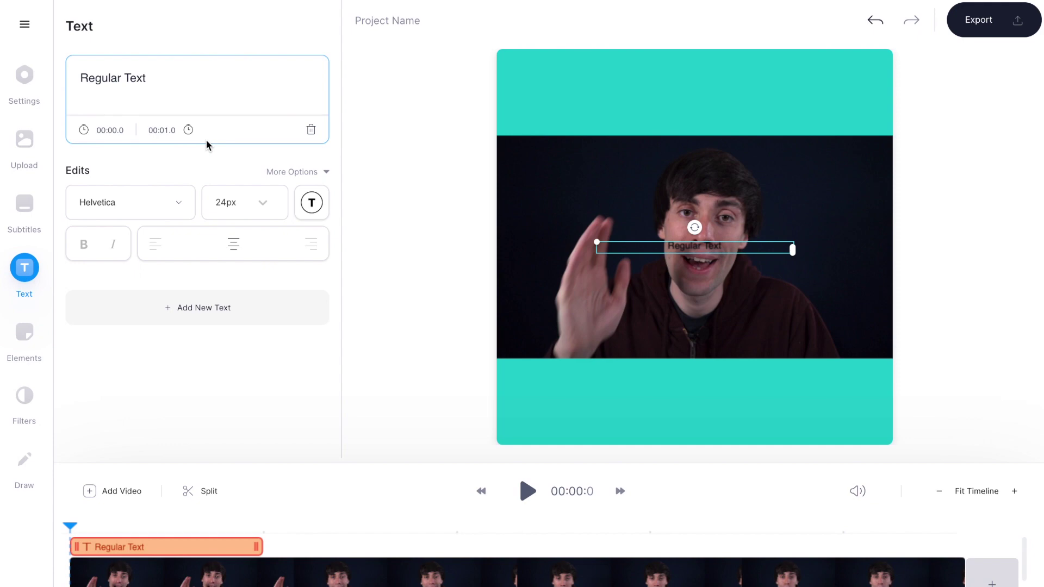
click(197, 77)
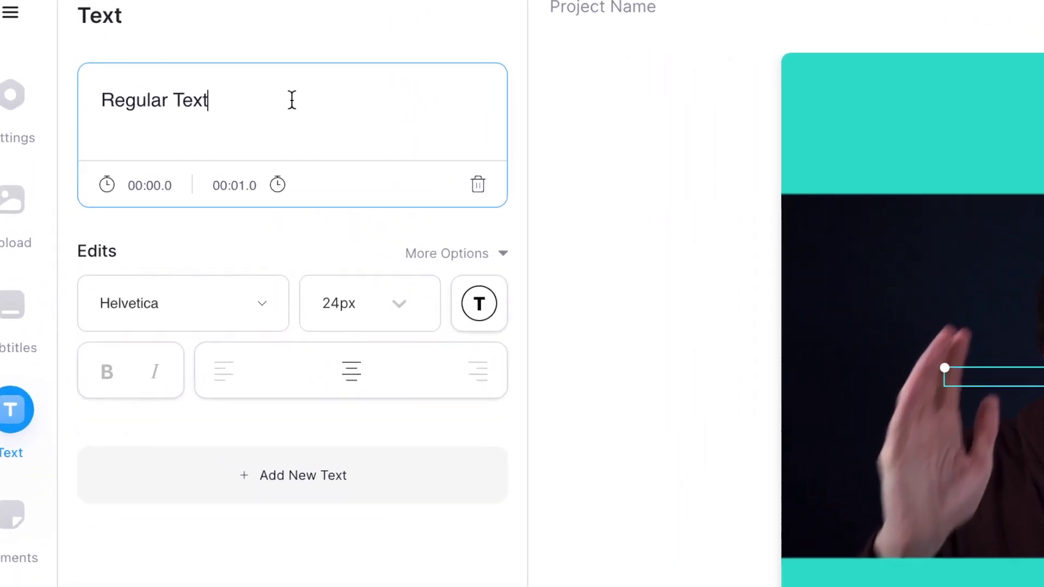
drag(291, 100, 100, 100)
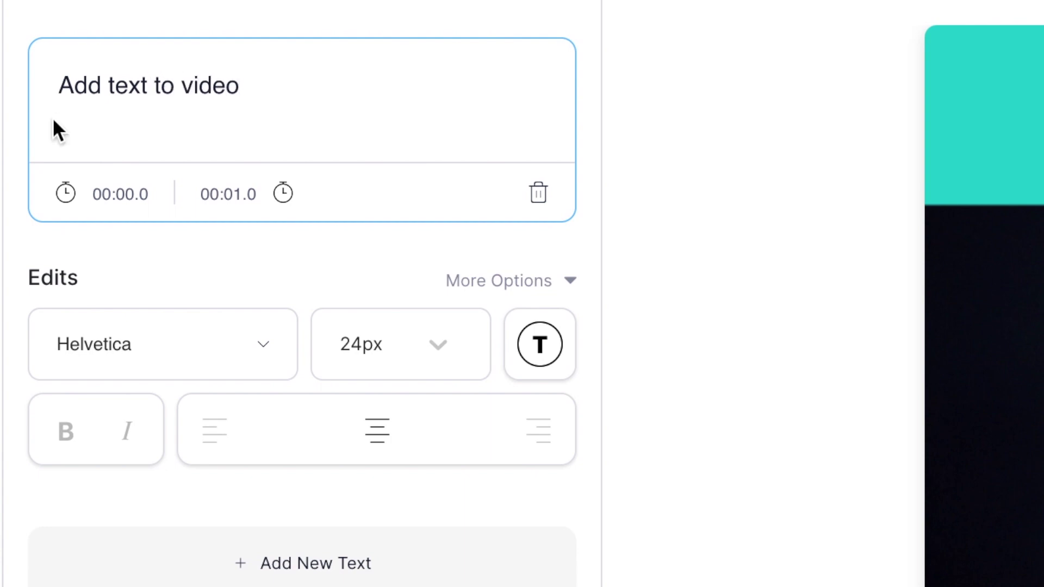
Step: Style the headline in Anton font, 48px size, white colour
click(240, 359)
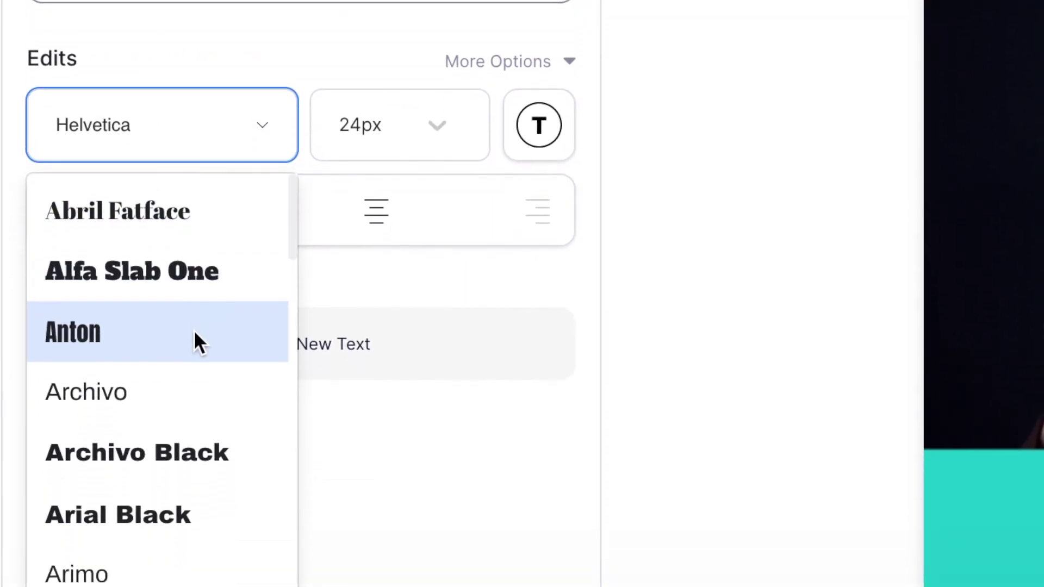
click(195, 339)
click(447, 143)
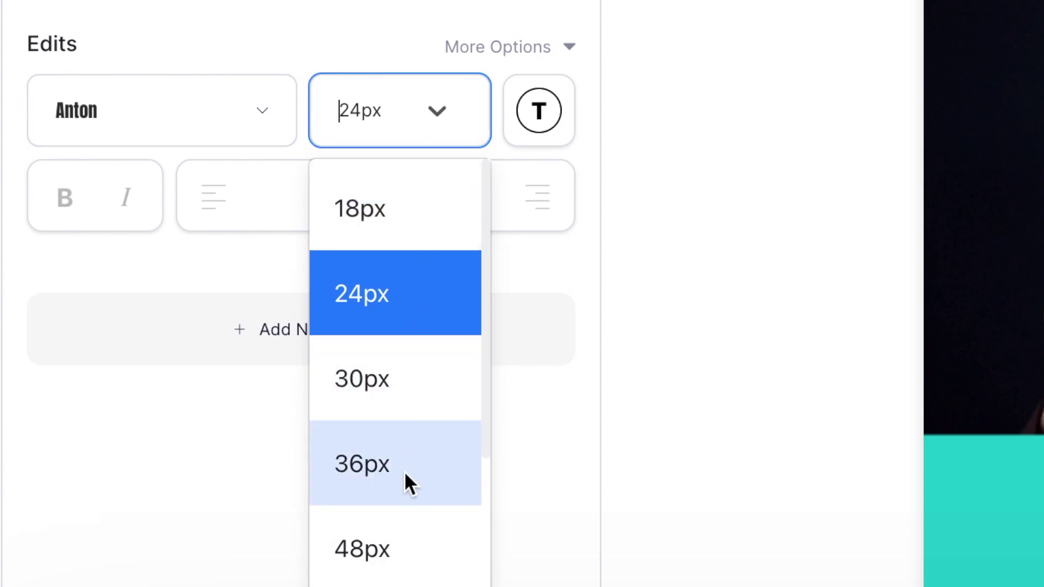
click(406, 539)
click(541, 112)
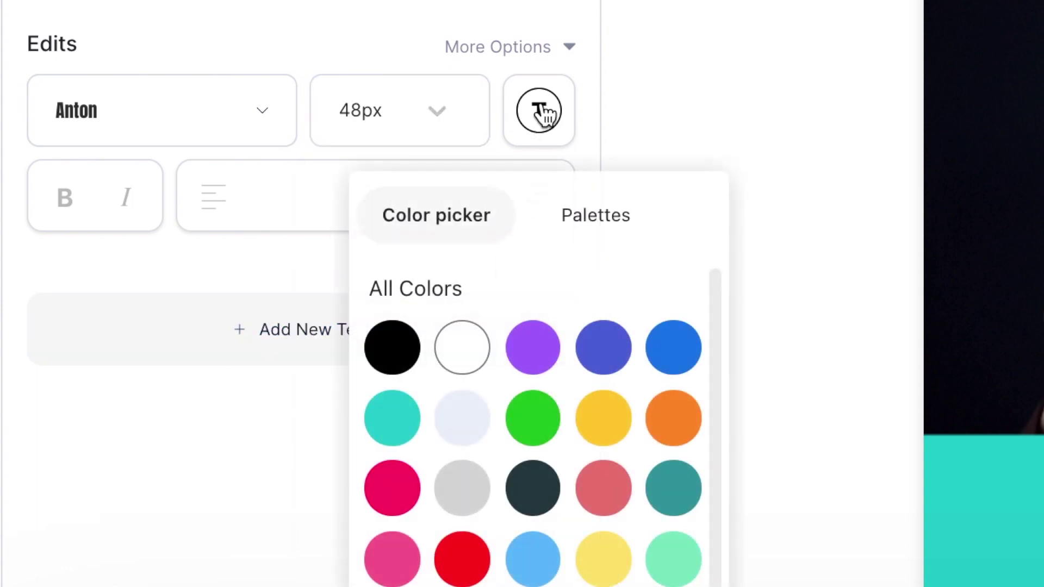
click(469, 367)
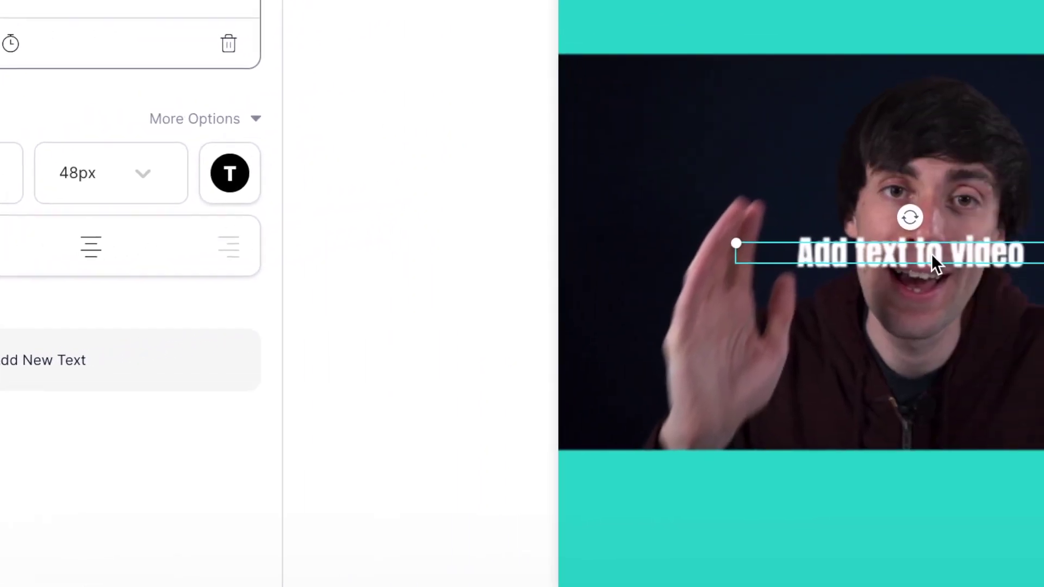
Step: Enlarge and centre the headline in the top teal band and lengthen its on-screen duration
drag(932, 254, 926, 0)
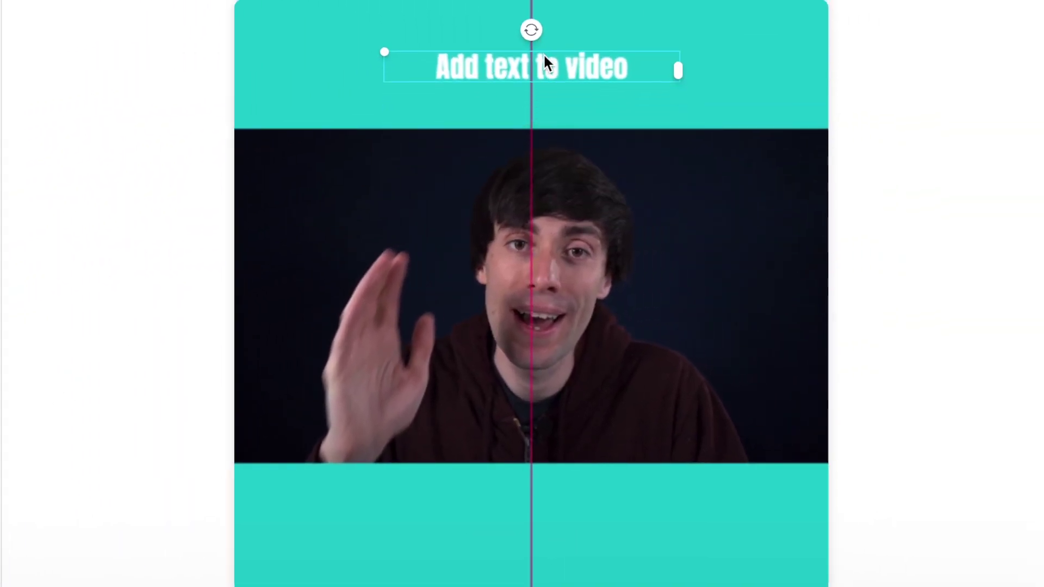
drag(545, 54, 544, 53)
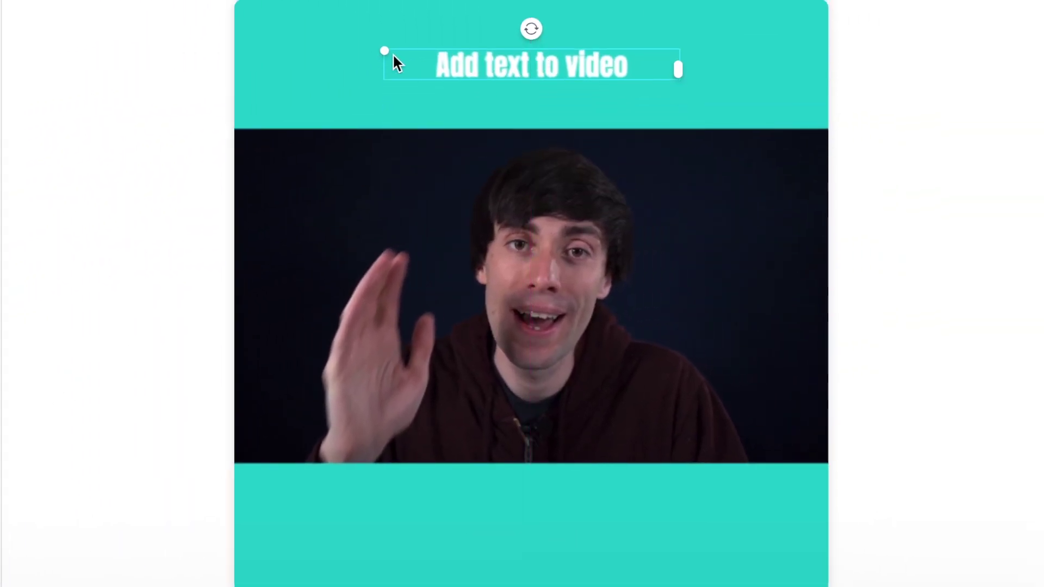
drag(383, 50, 300, 21)
drag(375, 42, 498, 62)
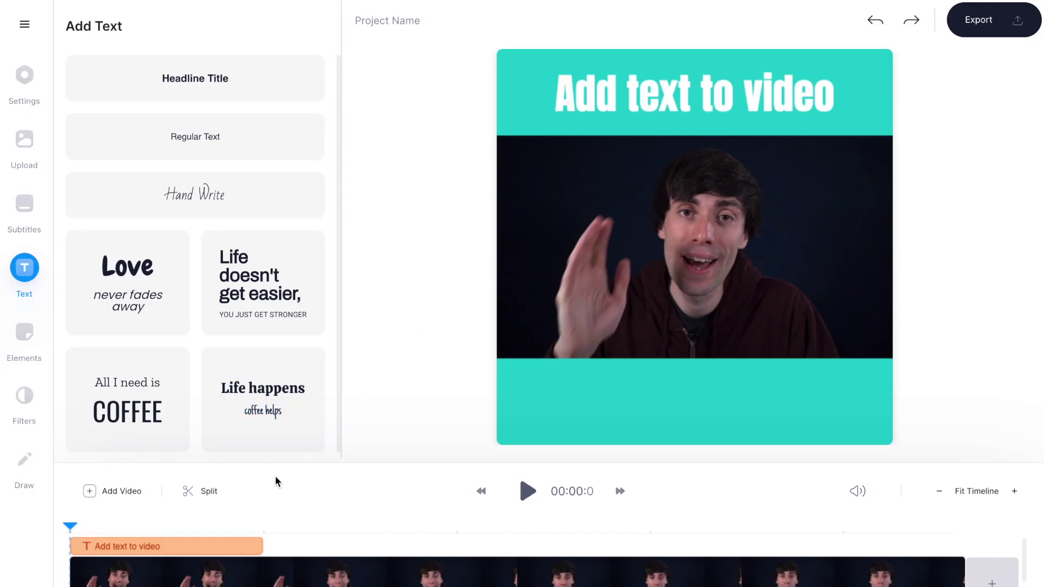
click(236, 542)
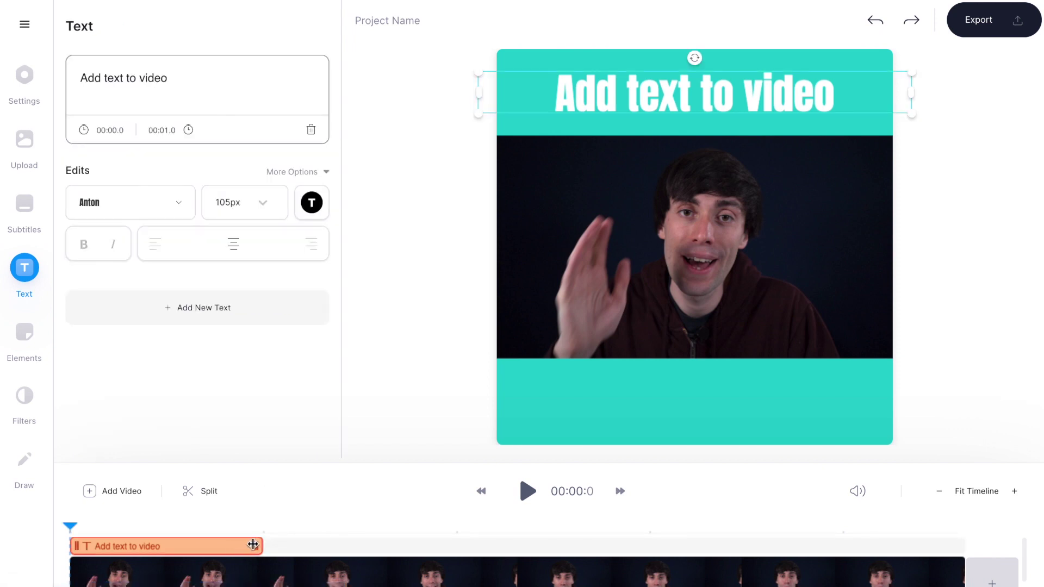
drag(254, 545, 435, 542)
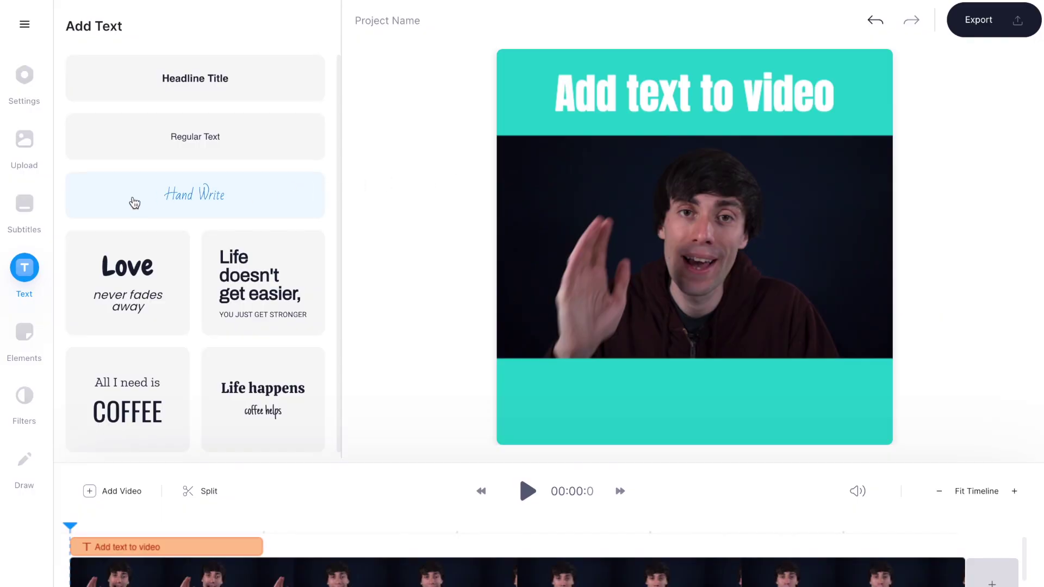
Step: Auto-transcribe subtitles for the clip in English (Great Britain)
click(23, 214)
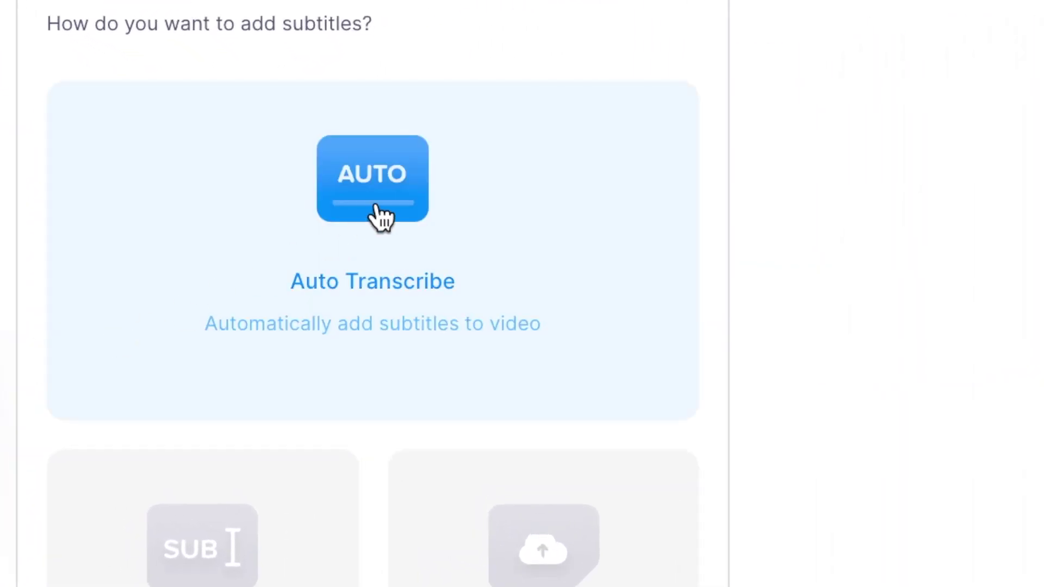
click(382, 218)
click(660, 114)
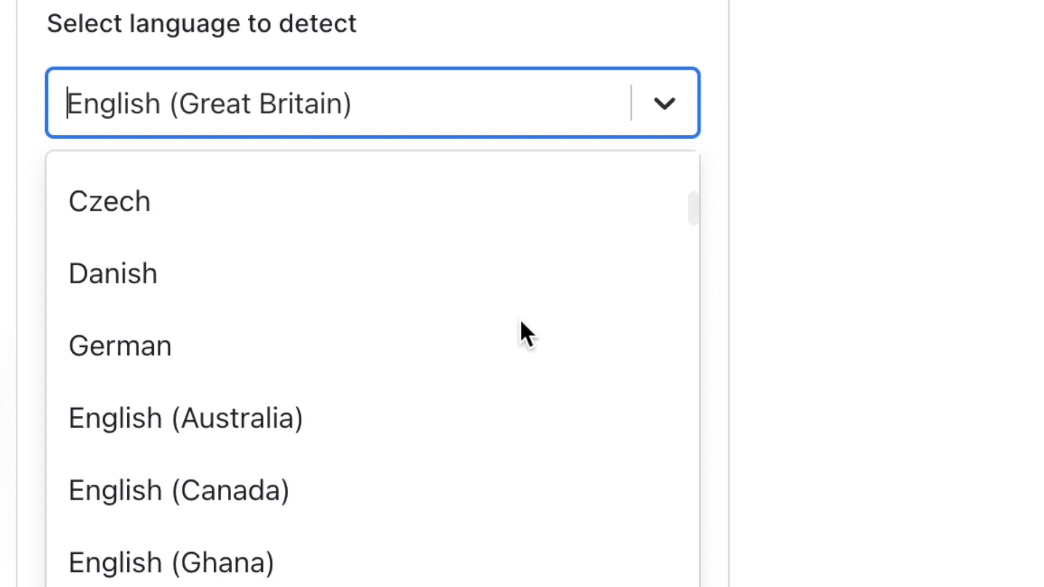
key(Escape)
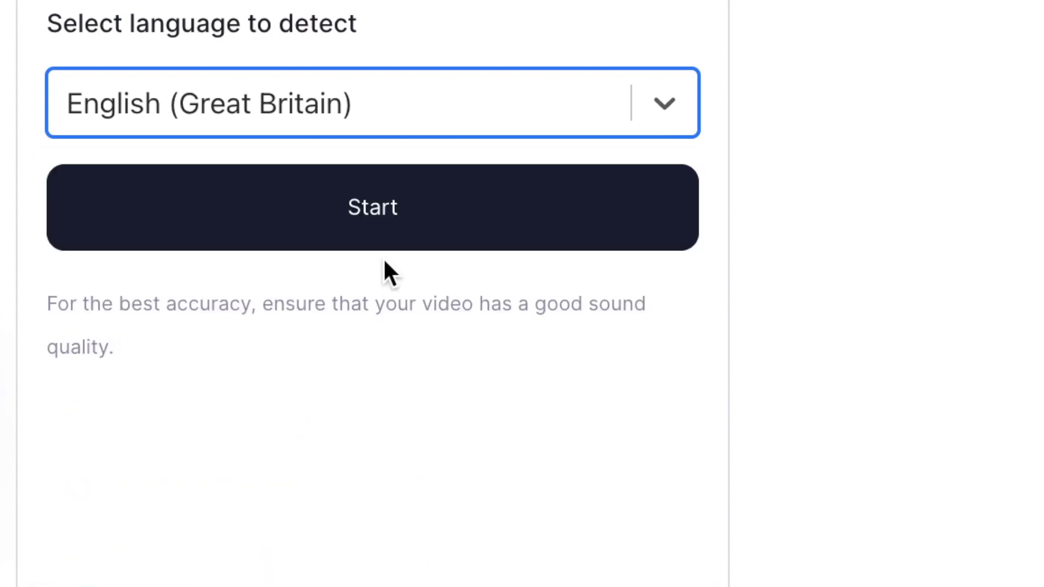
click(380, 234)
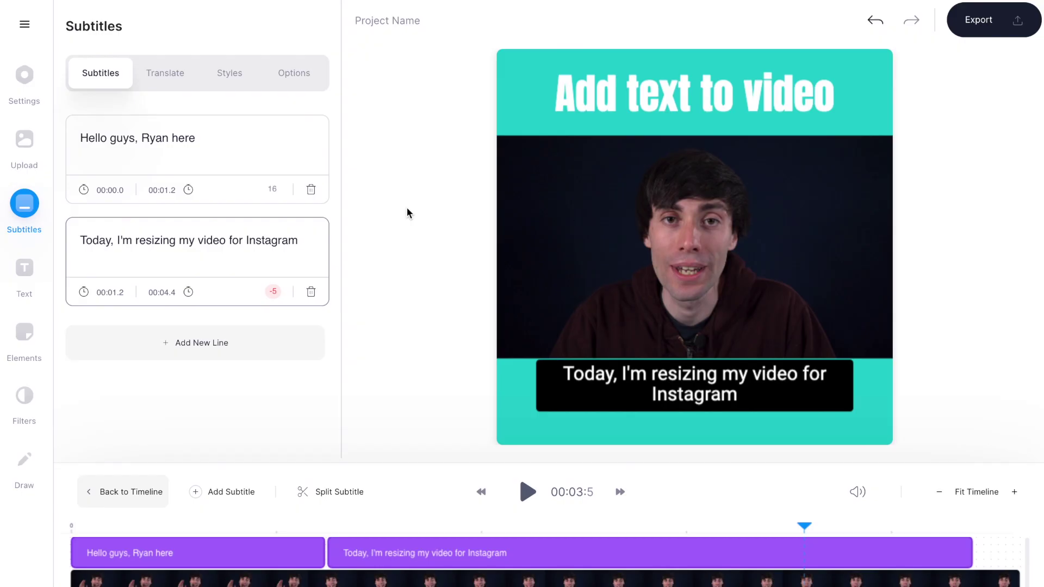
Step: Set the subtitle font to Anton in the Styles tab
click(237, 81)
click(182, 158)
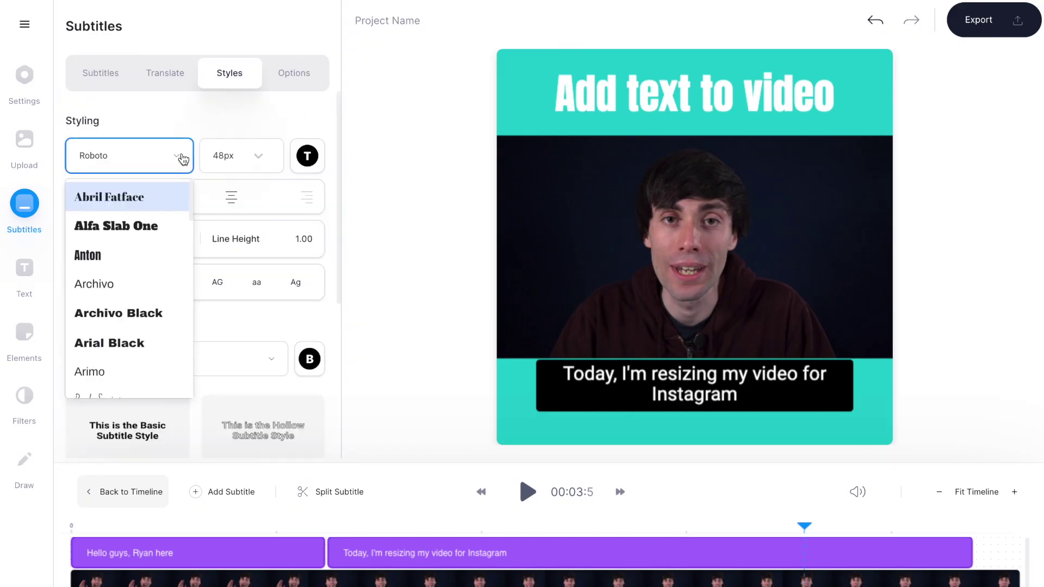
click(145, 255)
click(266, 158)
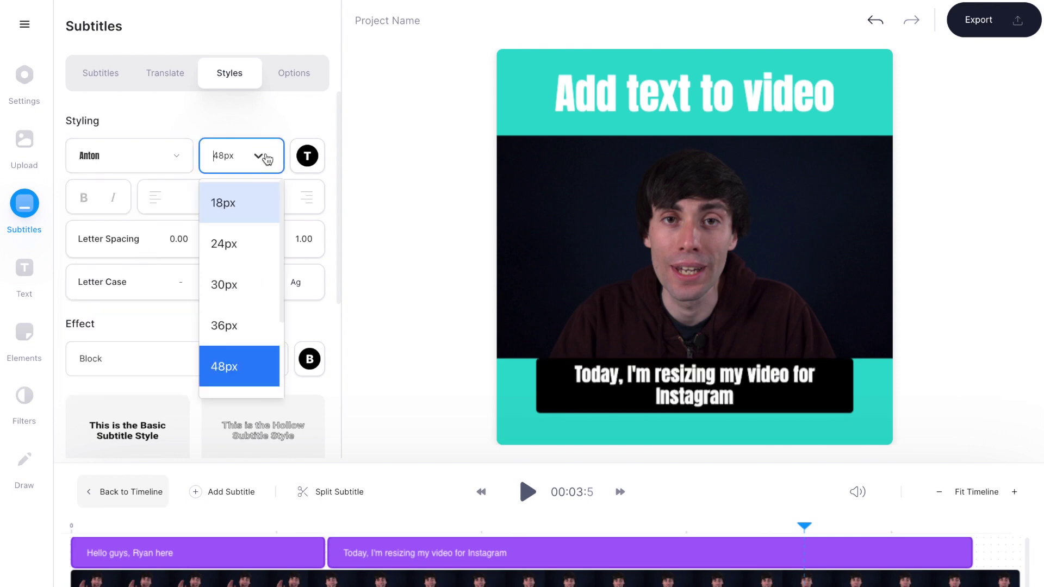
click(239, 284)
Step: Try the Basic, Hard lines and Block styles, apply Drop shadow, and move subtitles lower
scroll(227, 180, down, 4)
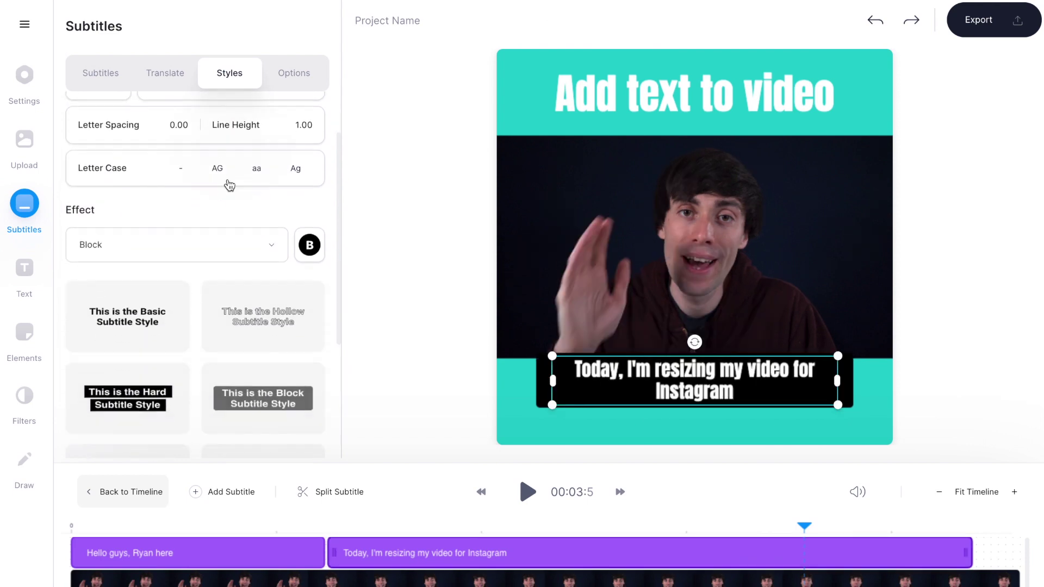
scroll(229, 185, down, 1)
click(150, 192)
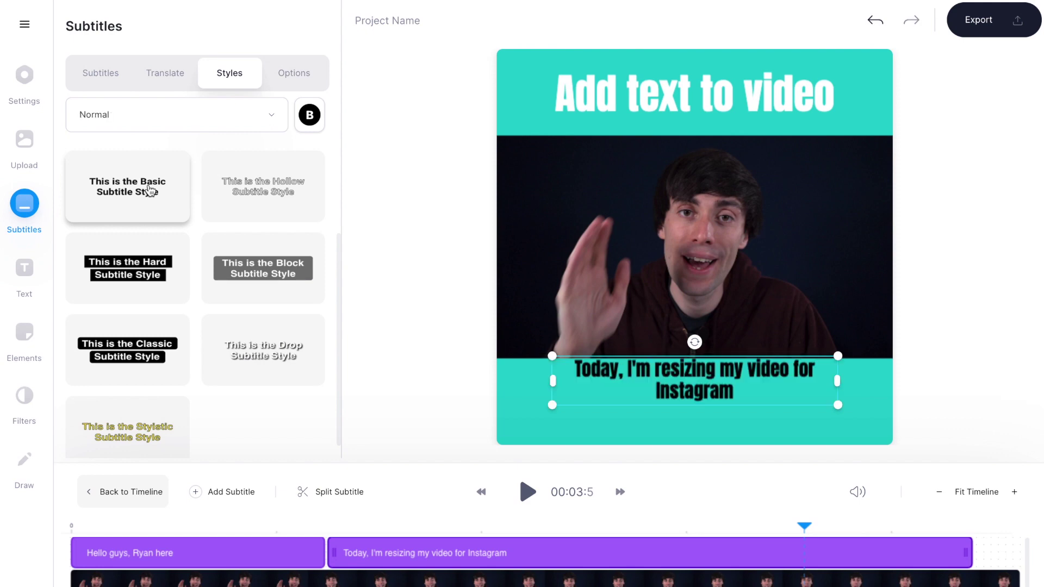
click(143, 280)
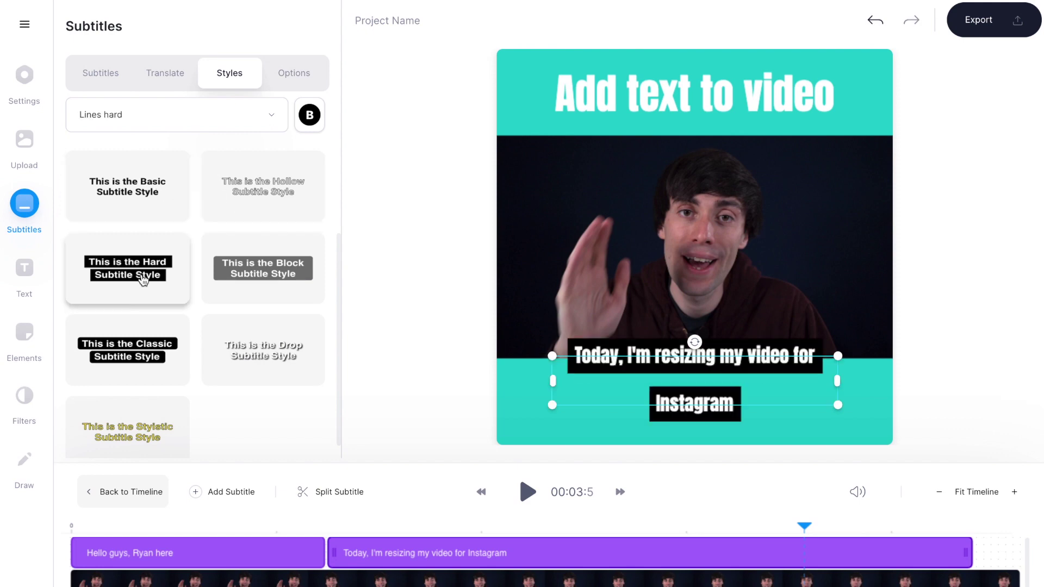
click(253, 284)
click(261, 350)
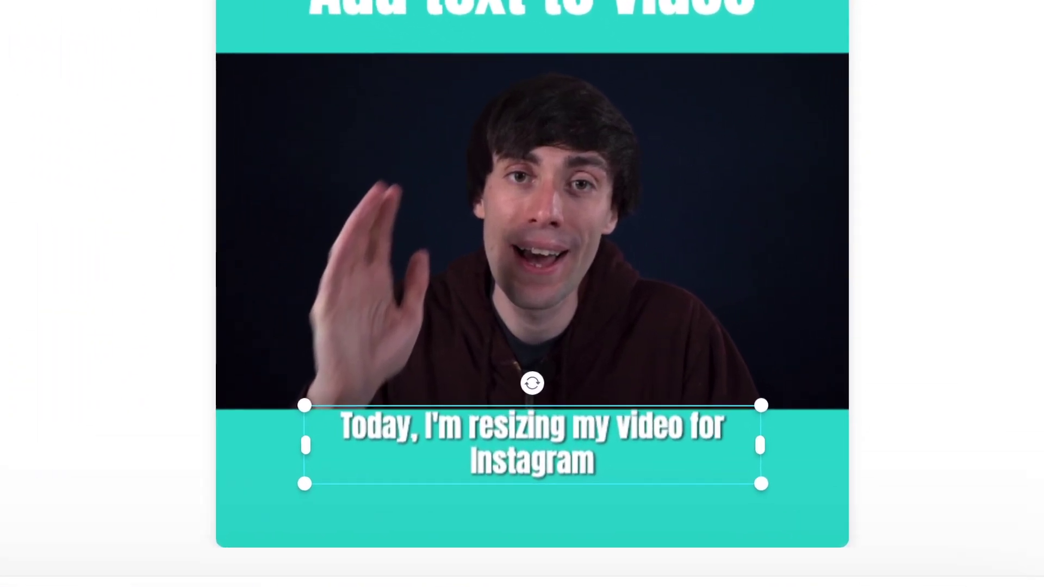
drag(550, 438, 545, 482)
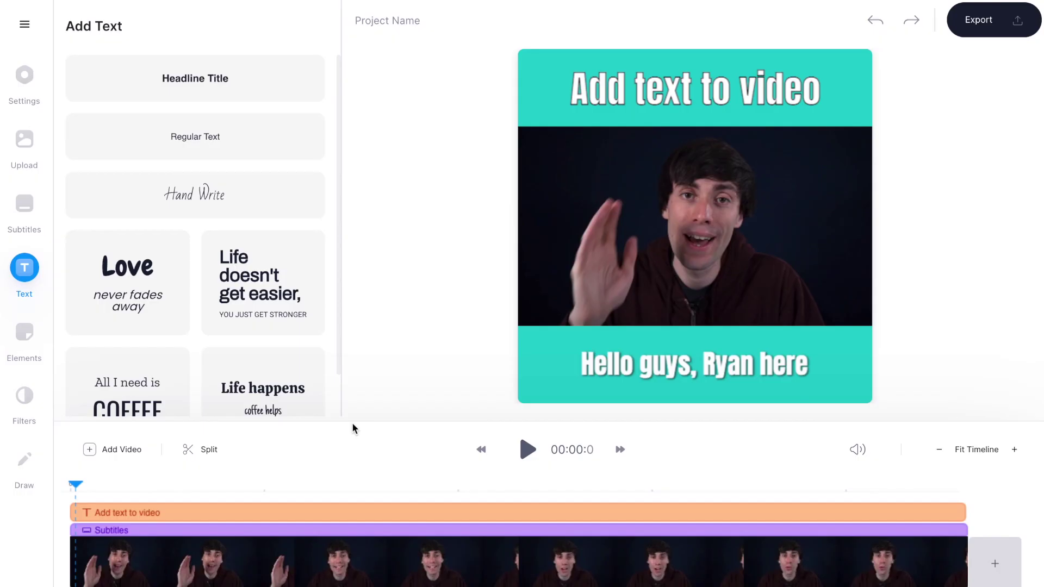
Step: Choose the Instagram export preset, leaving Burn Subtitles on
click(977, 25)
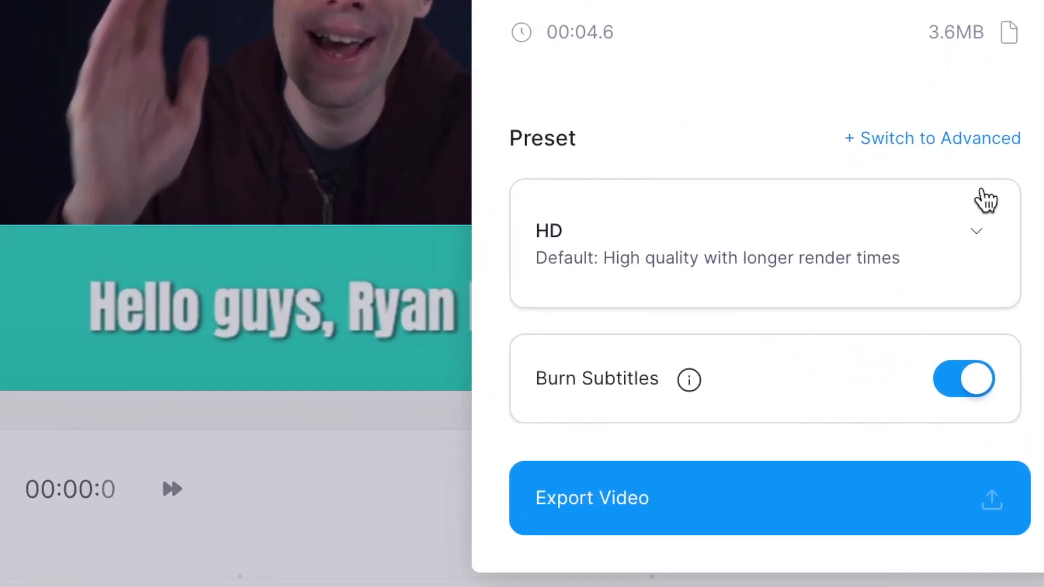
click(1003, 328)
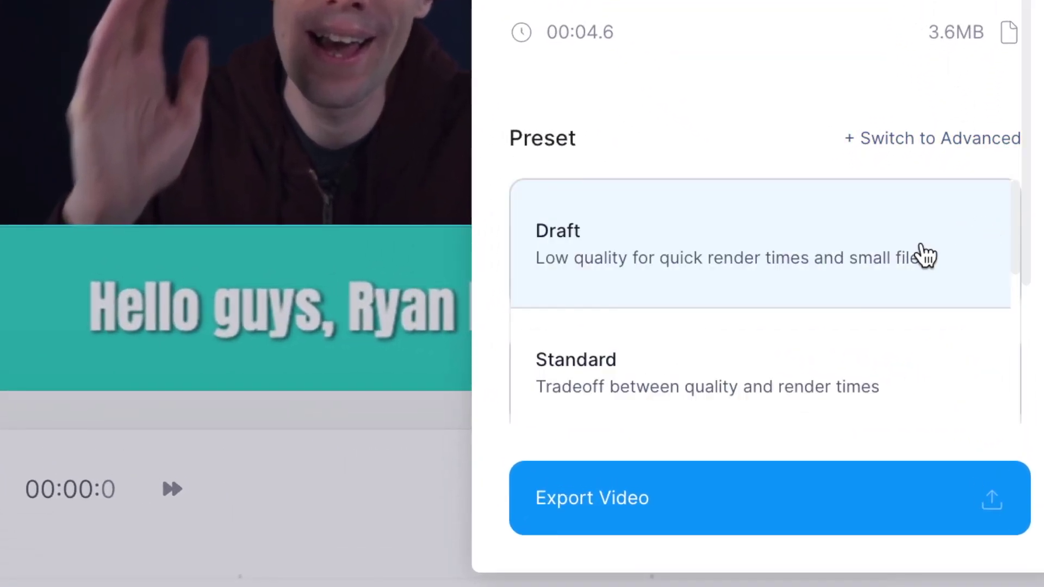
scroll(865, 286, down, 10)
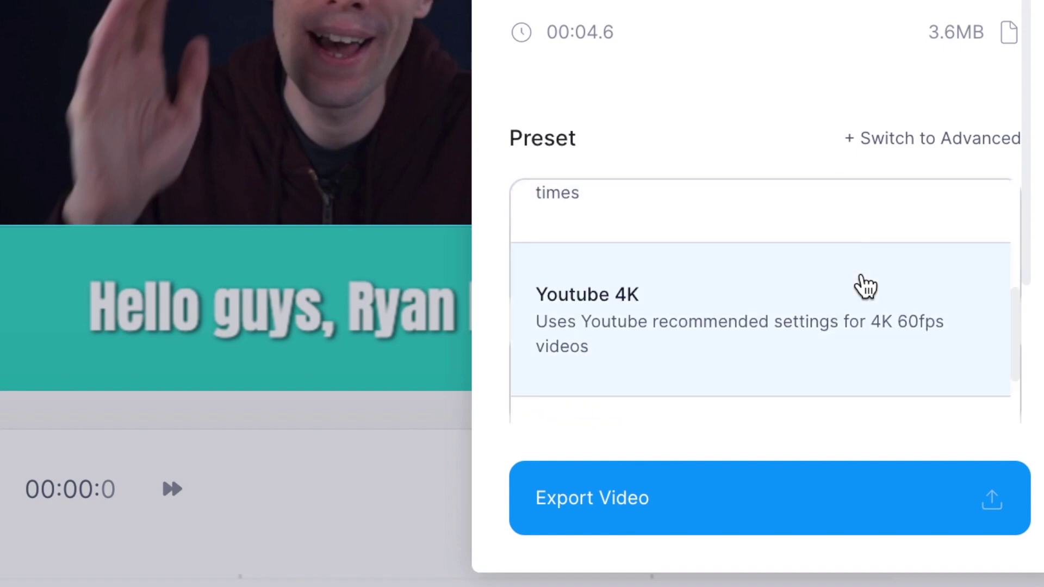
scroll(864, 287, down, 6)
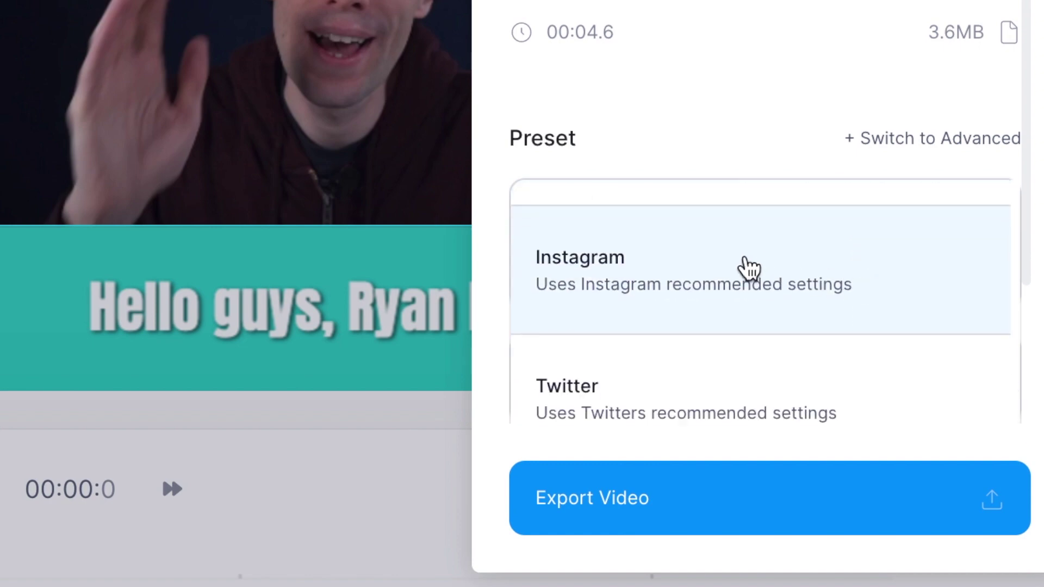
click(880, 269)
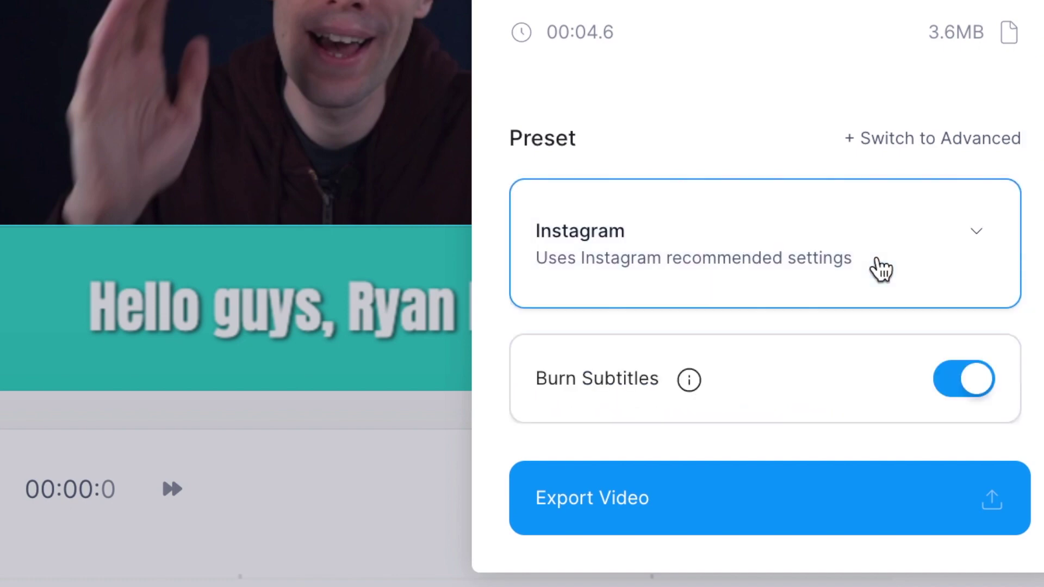